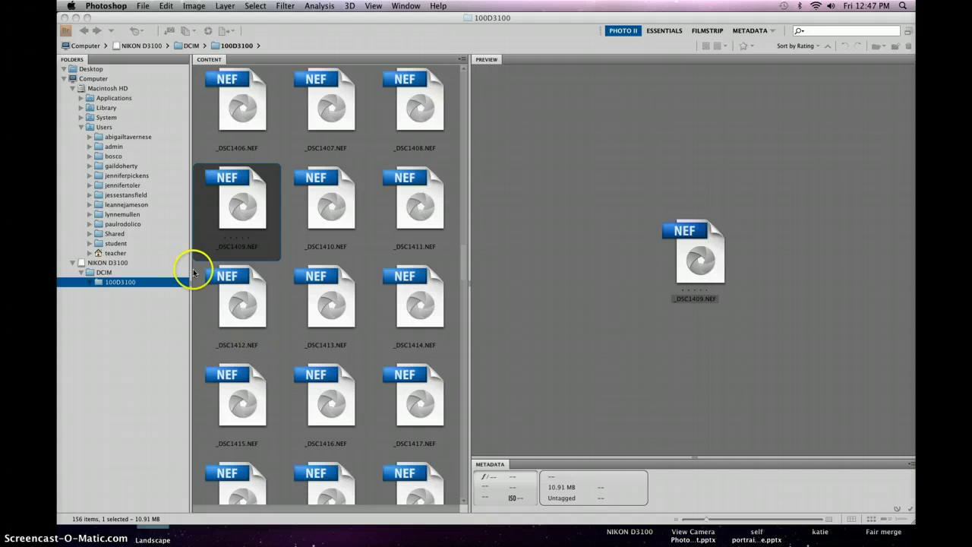
Try opening _DSC1409.NEF from Bridge, dismiss the unrecognised-file error, and check Bridge's version.
left_click(236, 206)
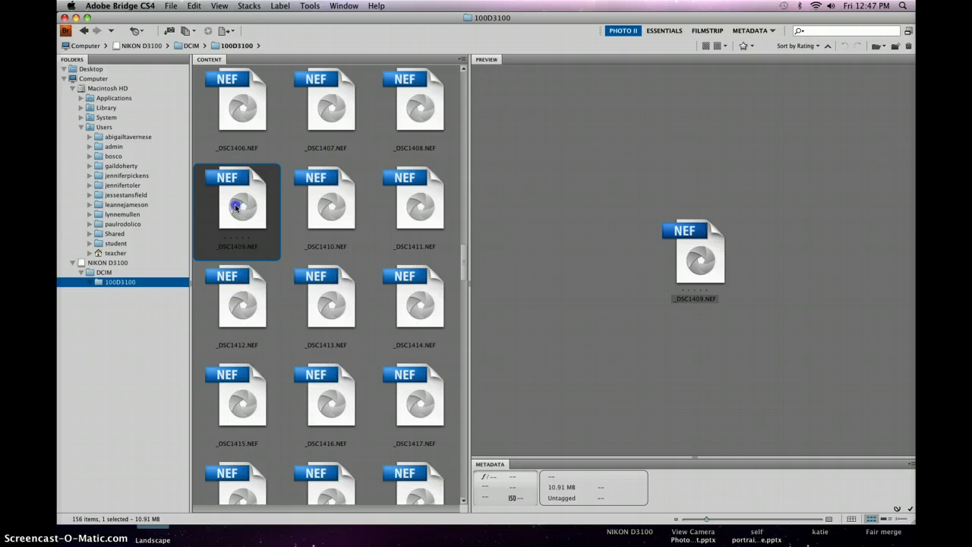
double_click(237, 206)
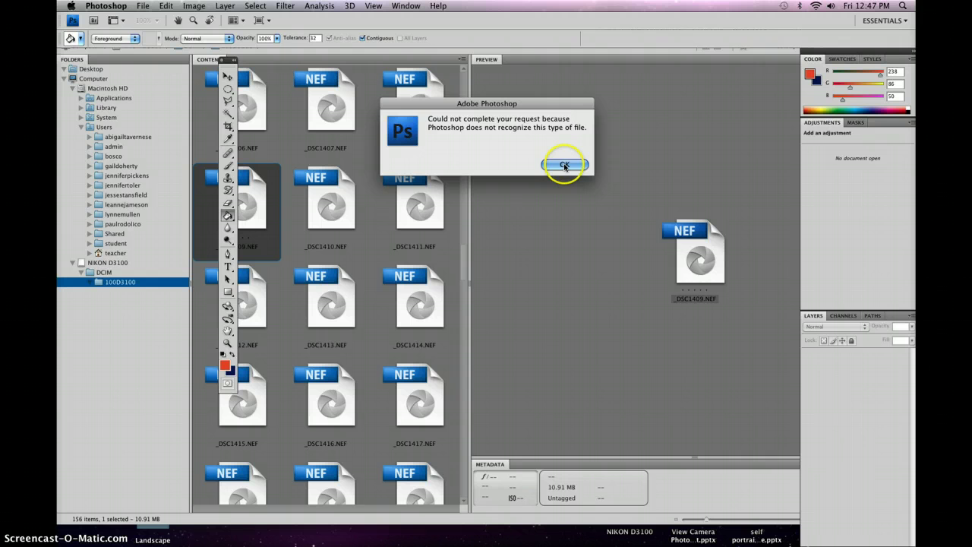
left_click(564, 166)
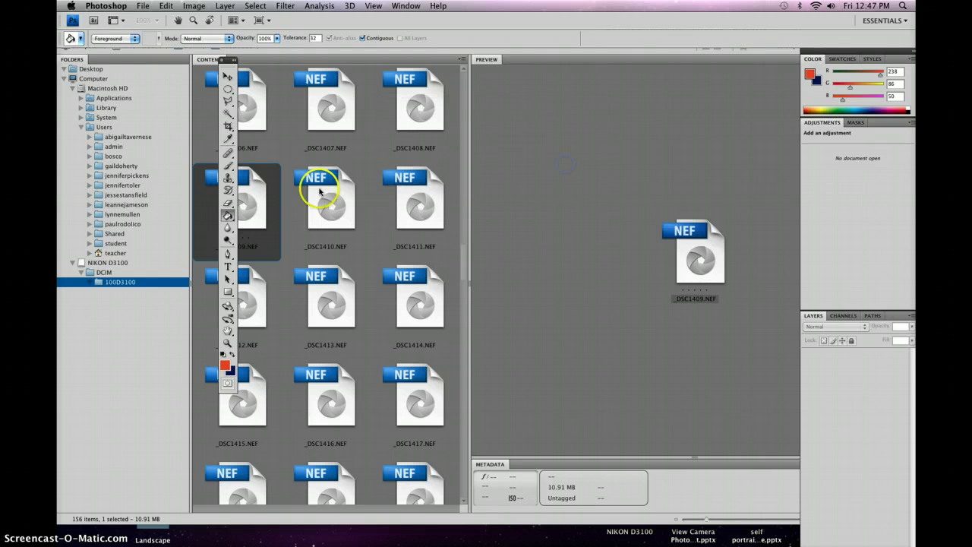
left_click(263, 201)
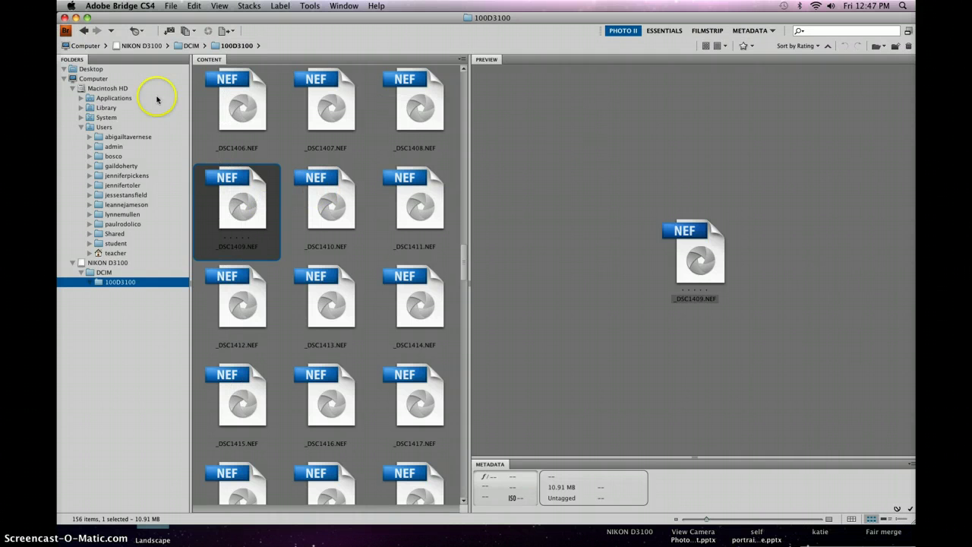
left_click(107, 6)
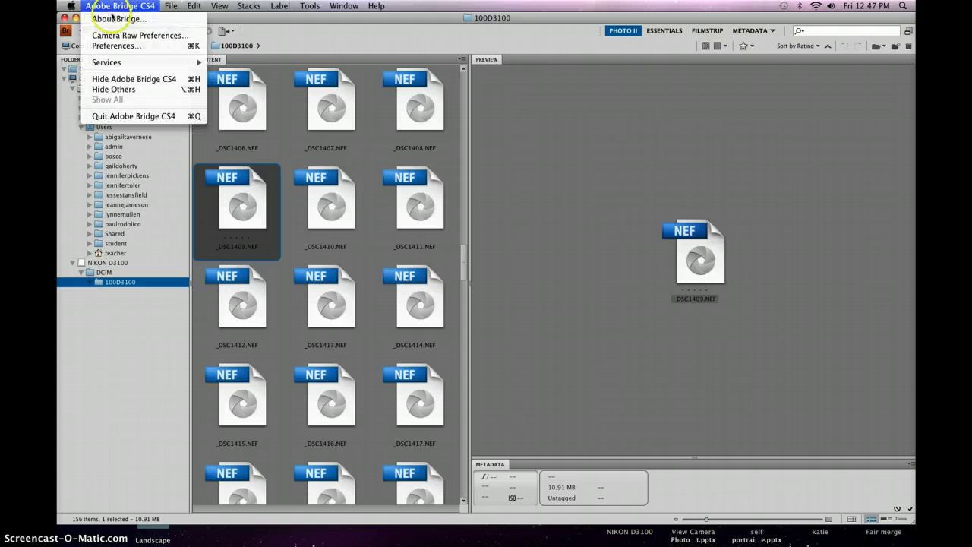
left_click(114, 18)
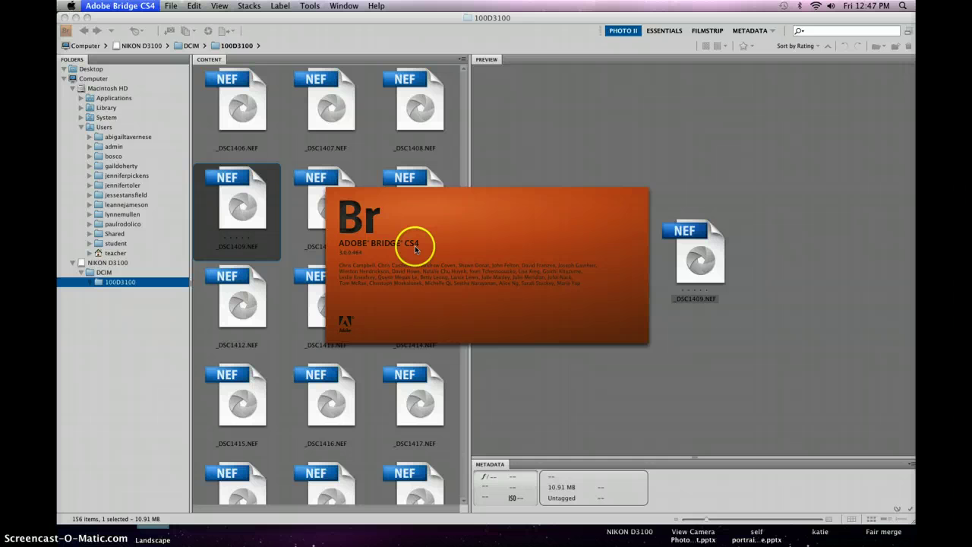
left_click(419, 236)
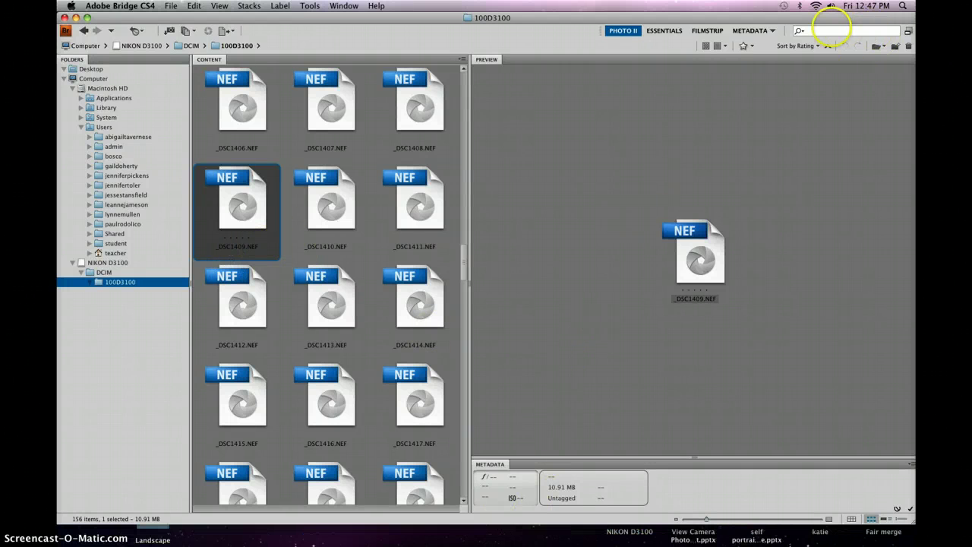
Launch Adobe DNG Converter from a Spotlight search.
left_click(902, 6)
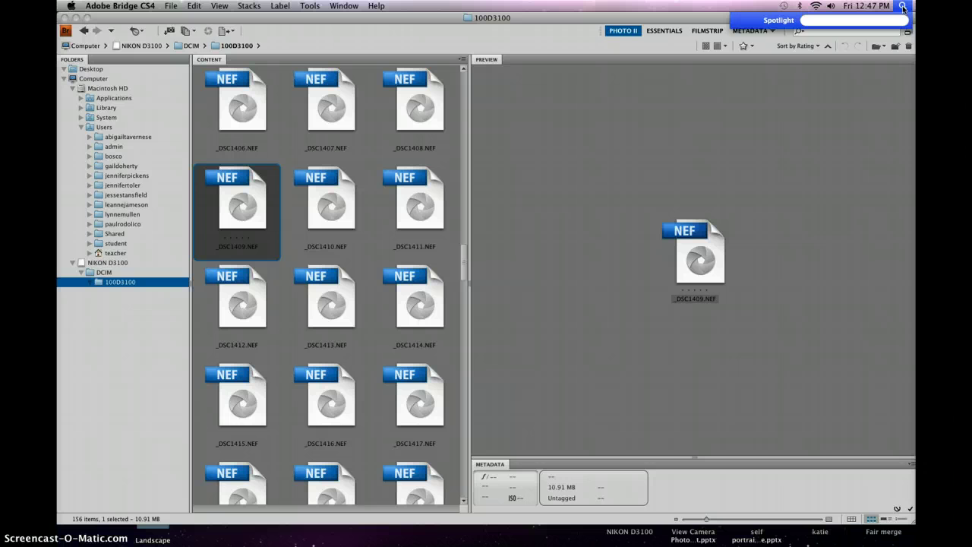
type("dng")
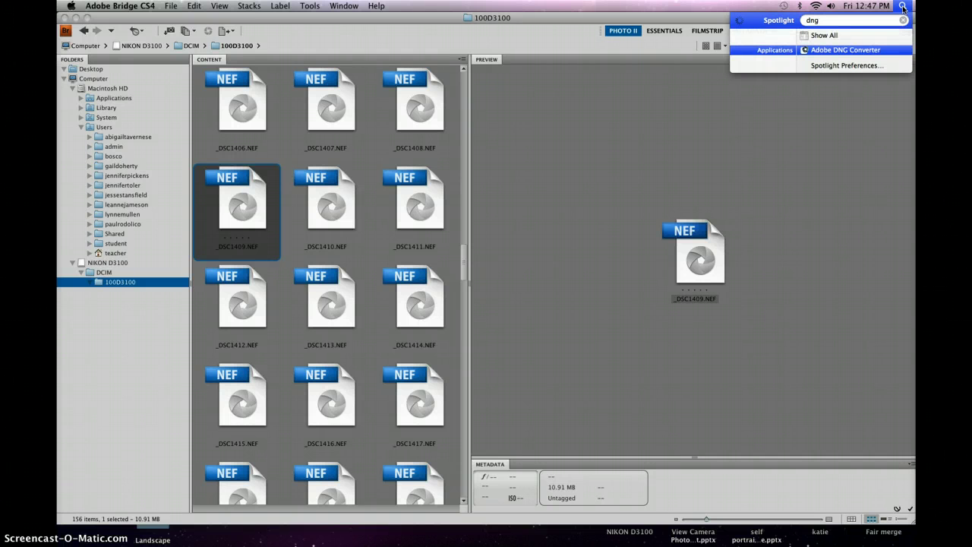
left_click(835, 51)
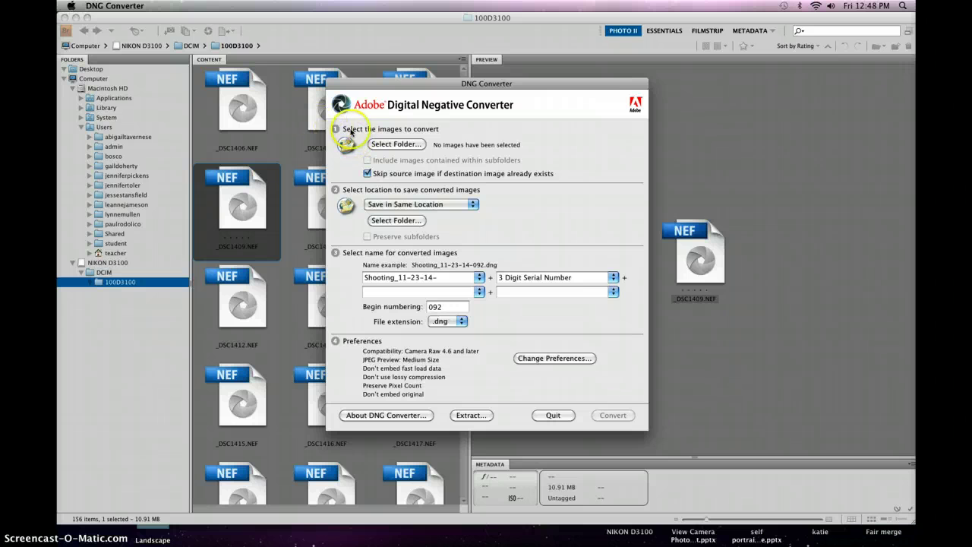
Choose Desktop > Teachers > Stansfield > Raw as the source folder of NEF images.
left_click(409, 147)
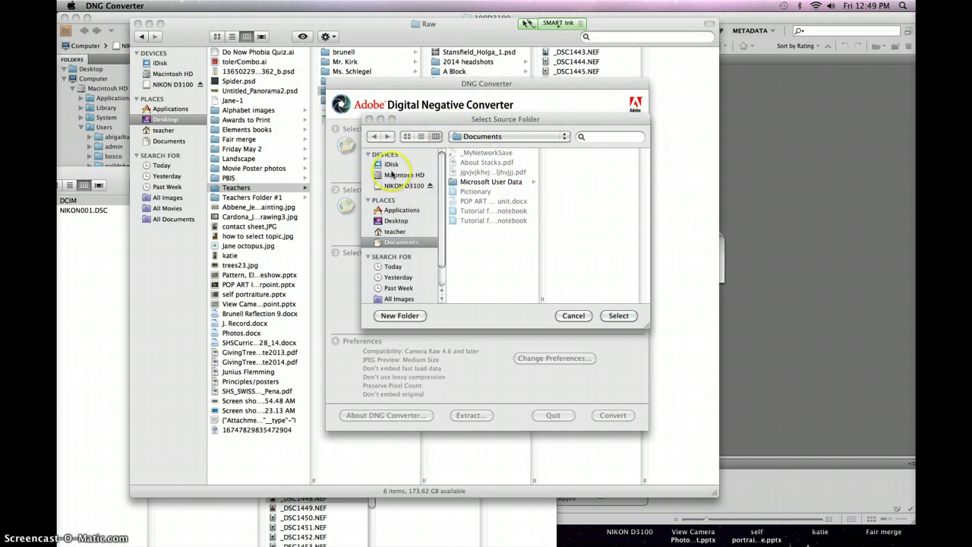
left_click(403, 219)
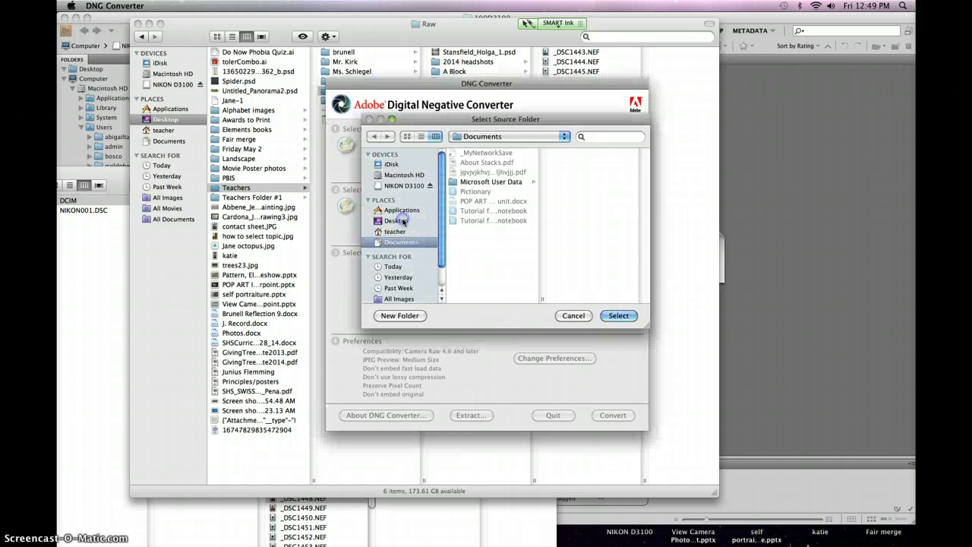
left_click(395, 221)
scroll(490, 228, "down", 5)
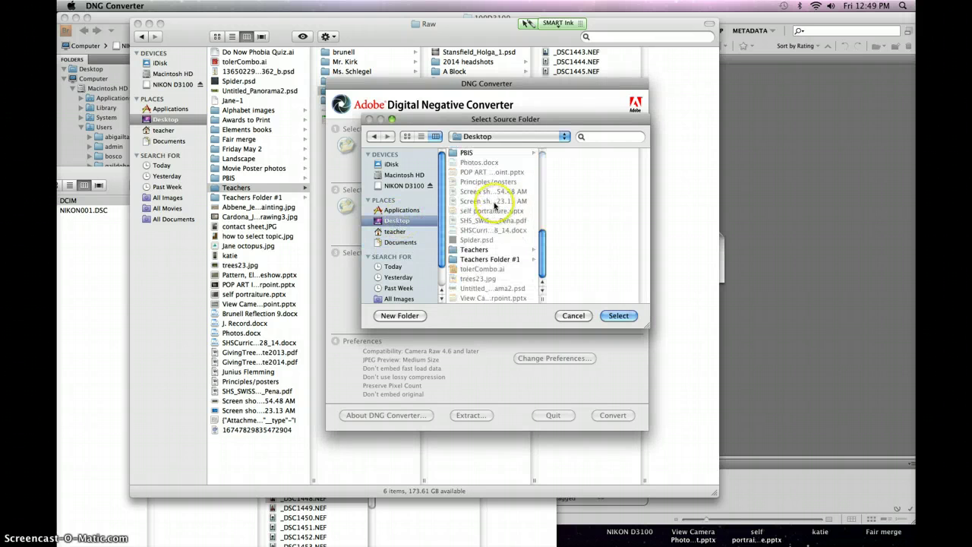
left_click(478, 249)
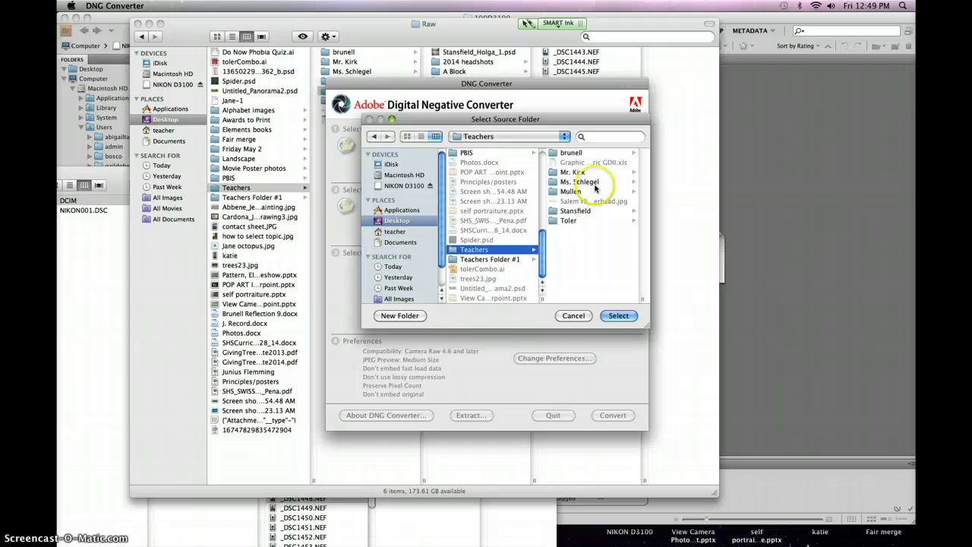
left_click(585, 211)
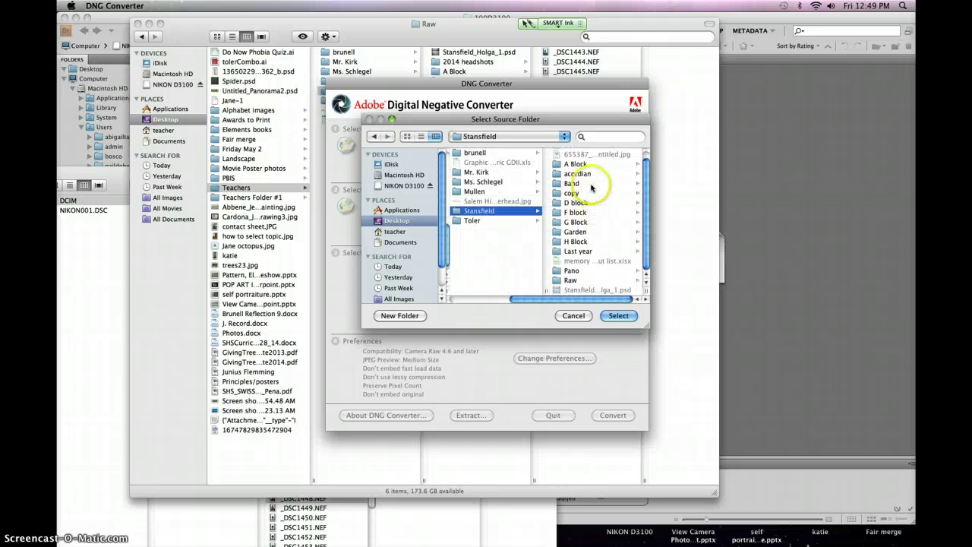
left_click(573, 280)
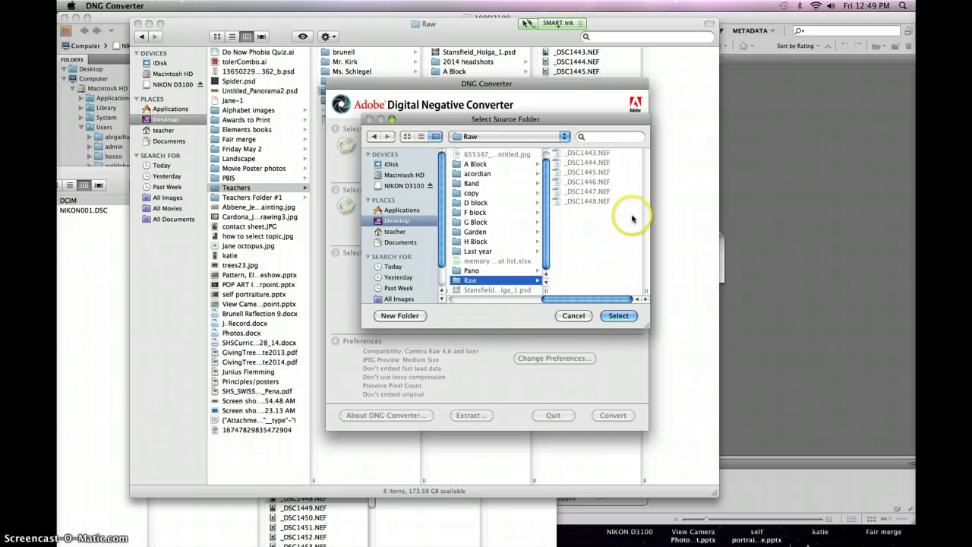
left_click(617, 314)
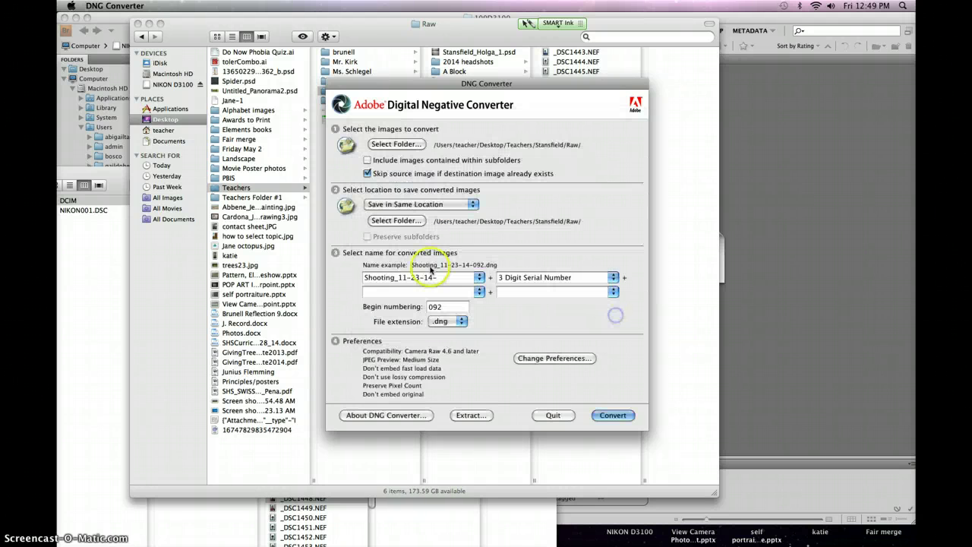
Leave subfolder images excluded and keep converted DNGs saving beside the originals in Raw.
left_click(367, 161)
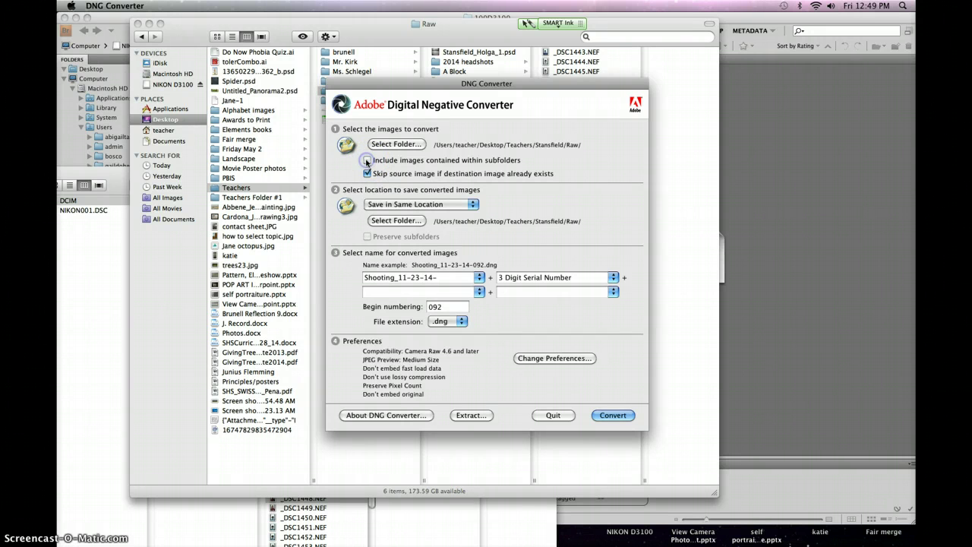
left_click(366, 161)
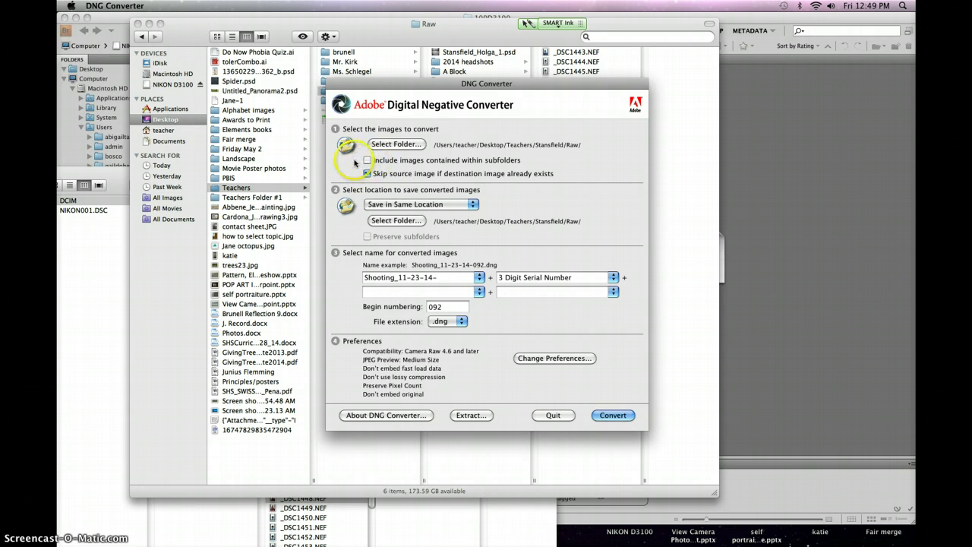
left_click(367, 161)
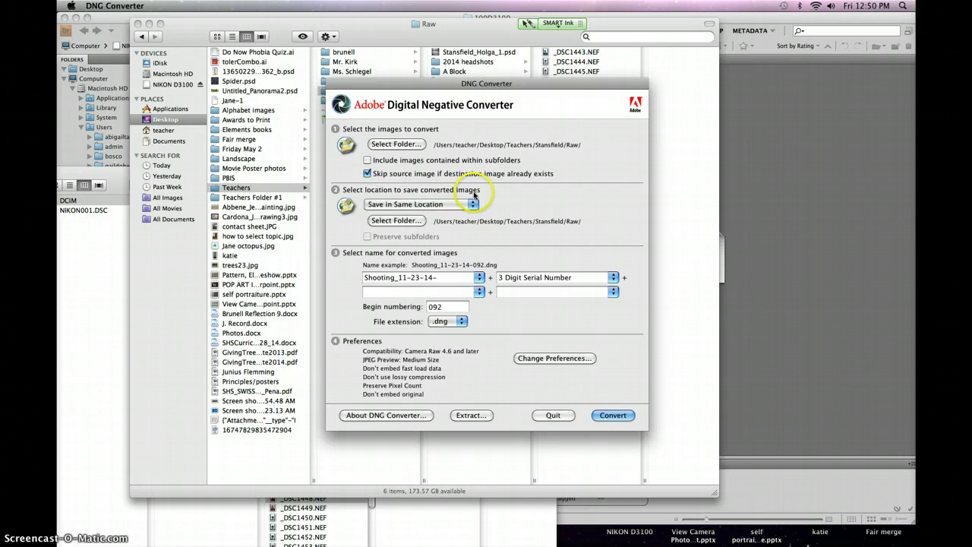
left_click(410, 205)
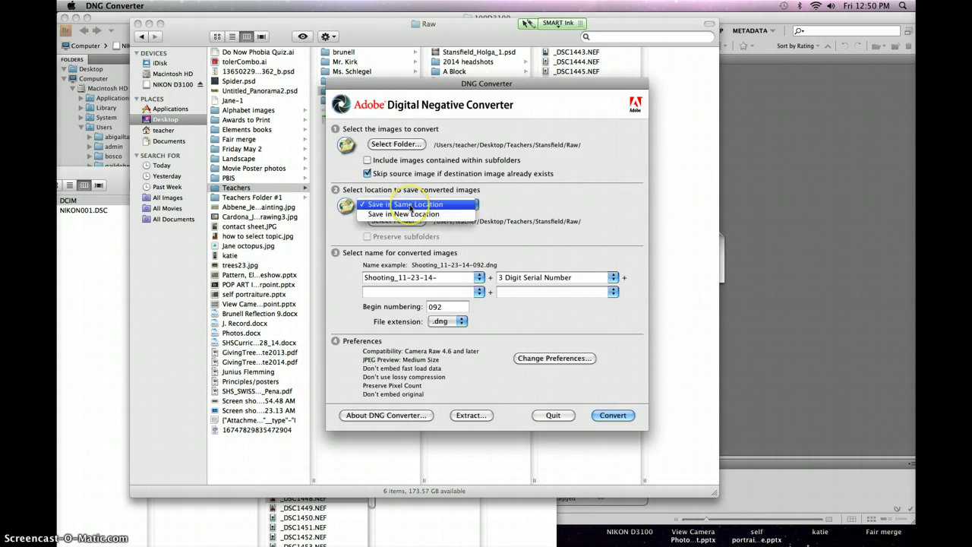
left_click(410, 205)
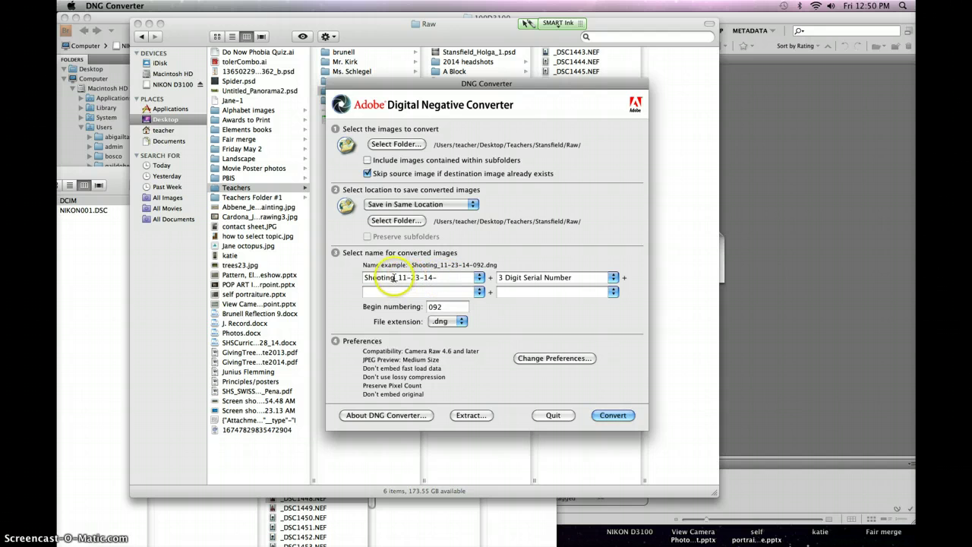
Name outputs 'Headshots_2014-' with a 3-digit serial from 001 and the .dng extension.
left_click_drag(396, 278, 310, 268)
type("Headshots_")
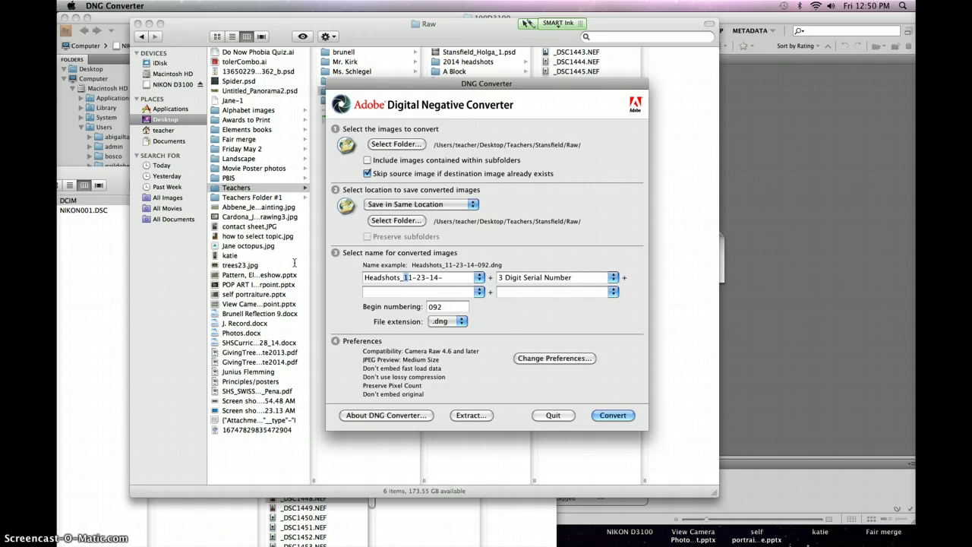
type("2")
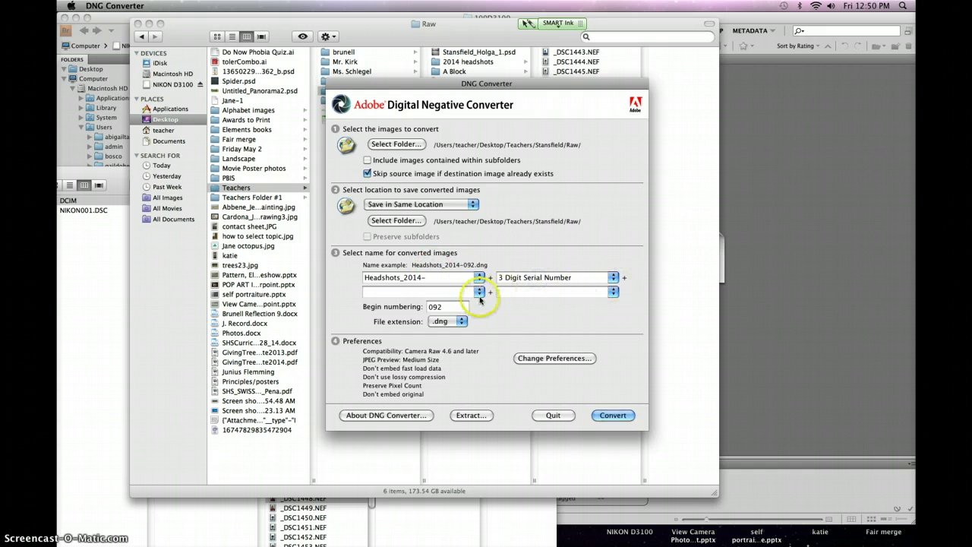
left_click(438, 306)
type("001")
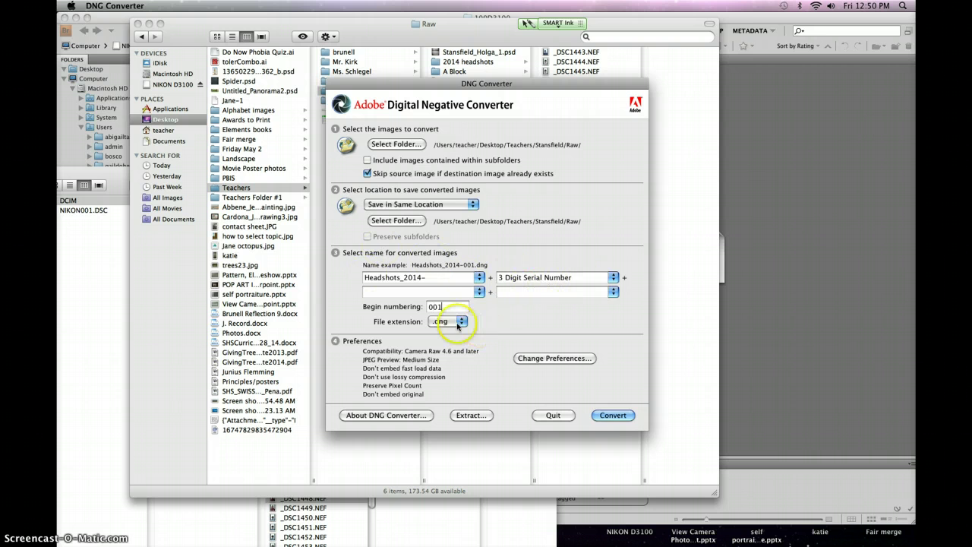
left_click(613, 277)
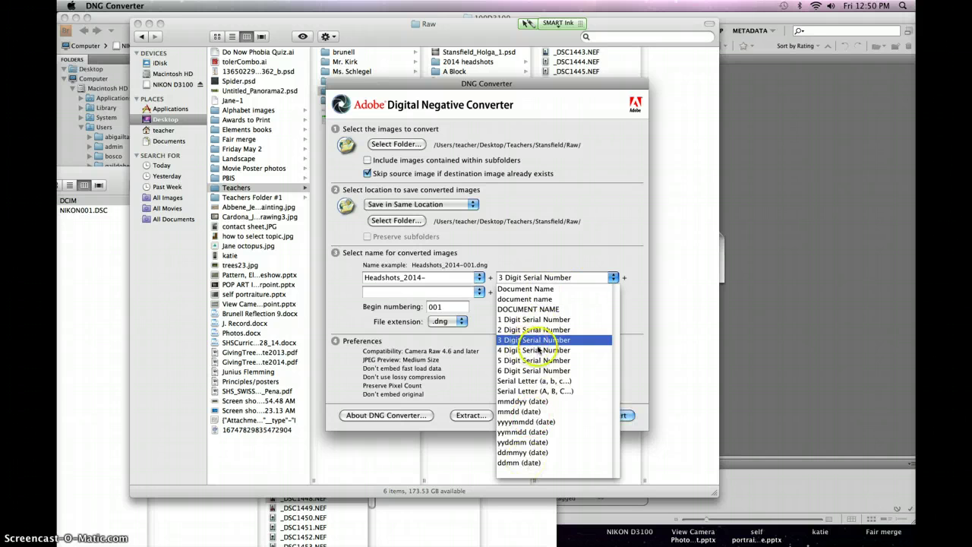
left_click(338, 309)
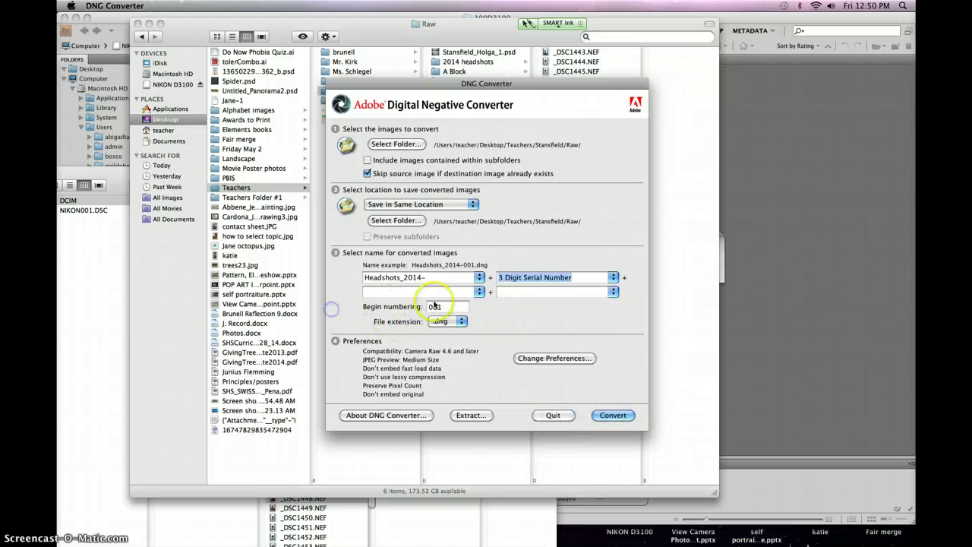
left_click(446, 321)
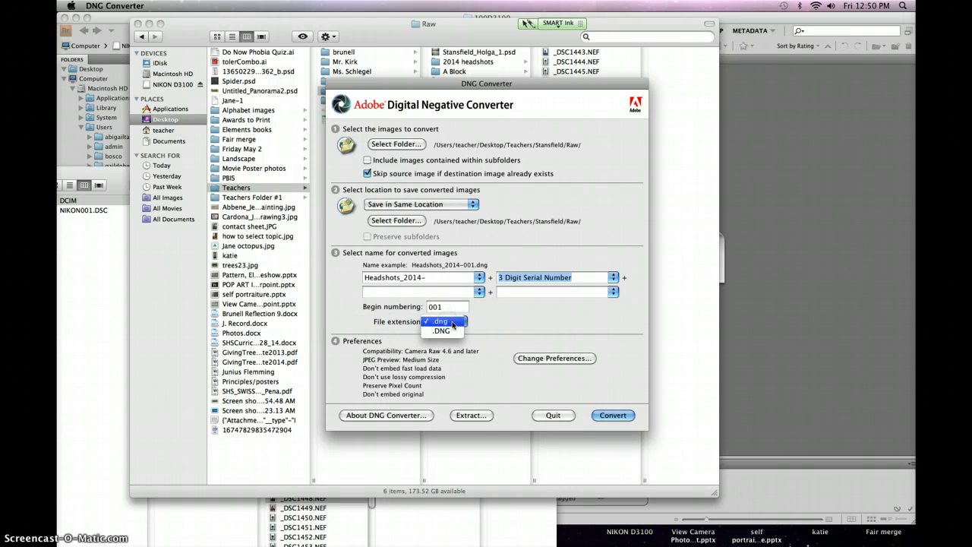
left_click(451, 323)
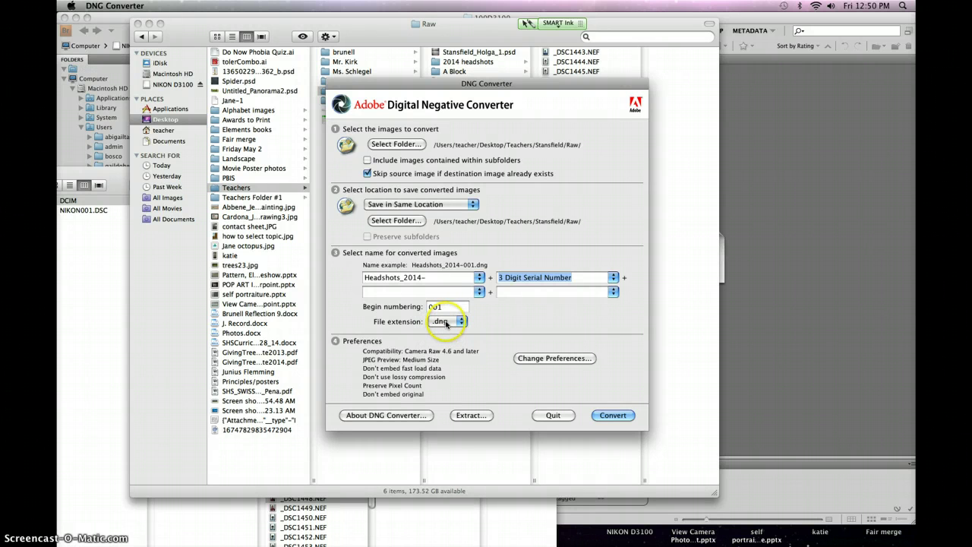
In Preferences, set compatibility to Camera Raw 4.6 and later, leaving the original raw unembedded.
left_click(535, 357)
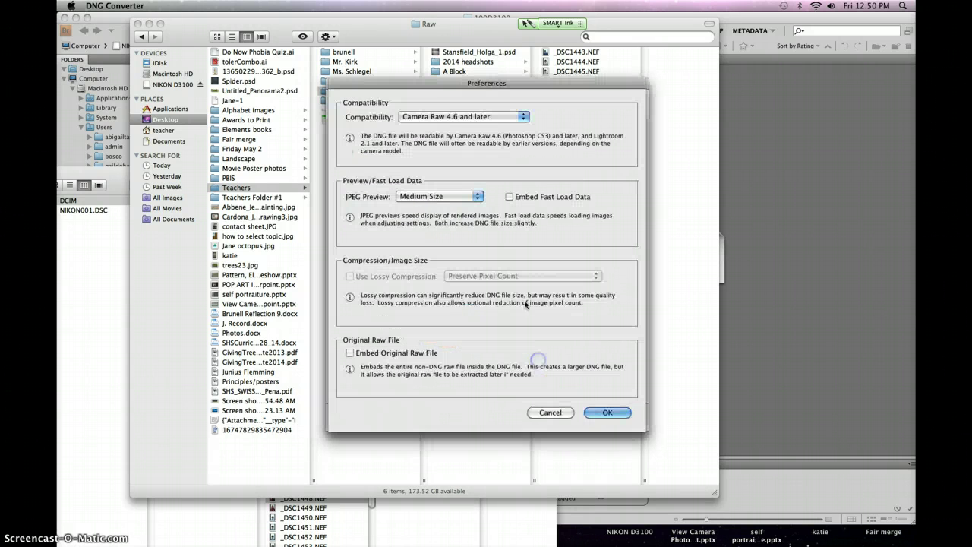
left_click(446, 117)
left_click(470, 118)
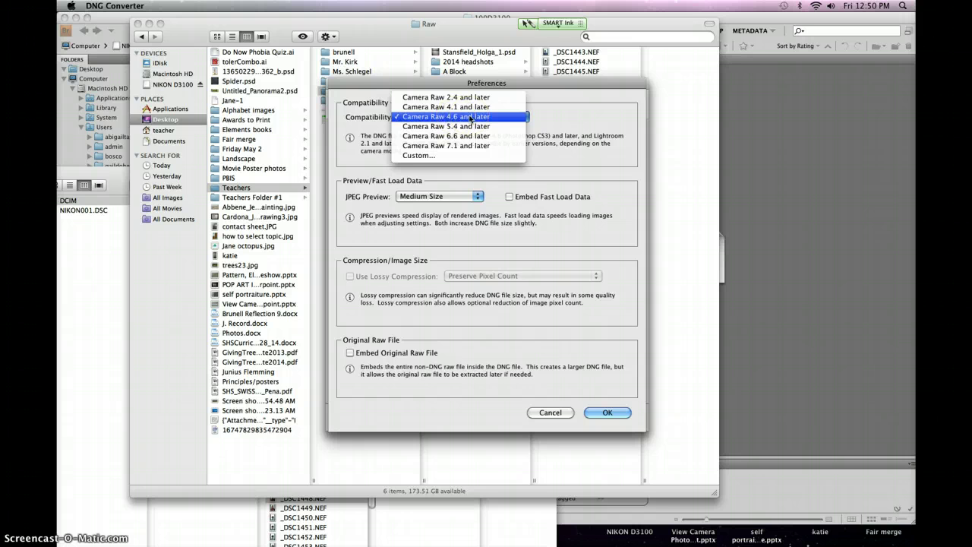
left_click(483, 120)
left_click(492, 119)
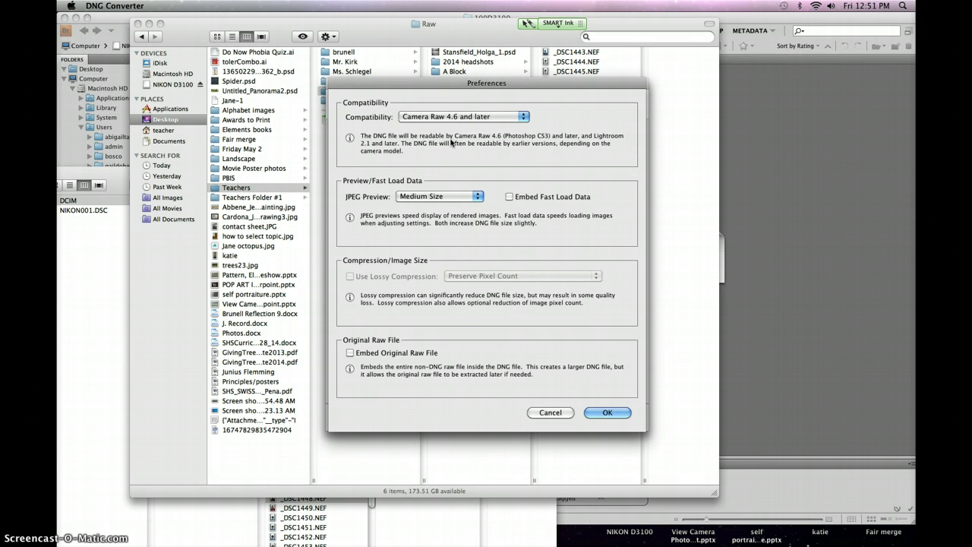
left_click(501, 119)
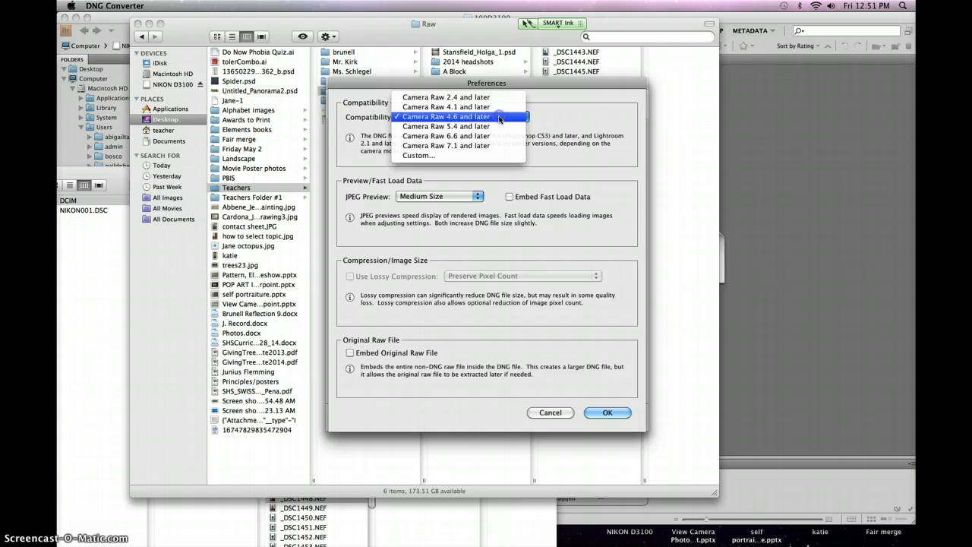
left_click(497, 128)
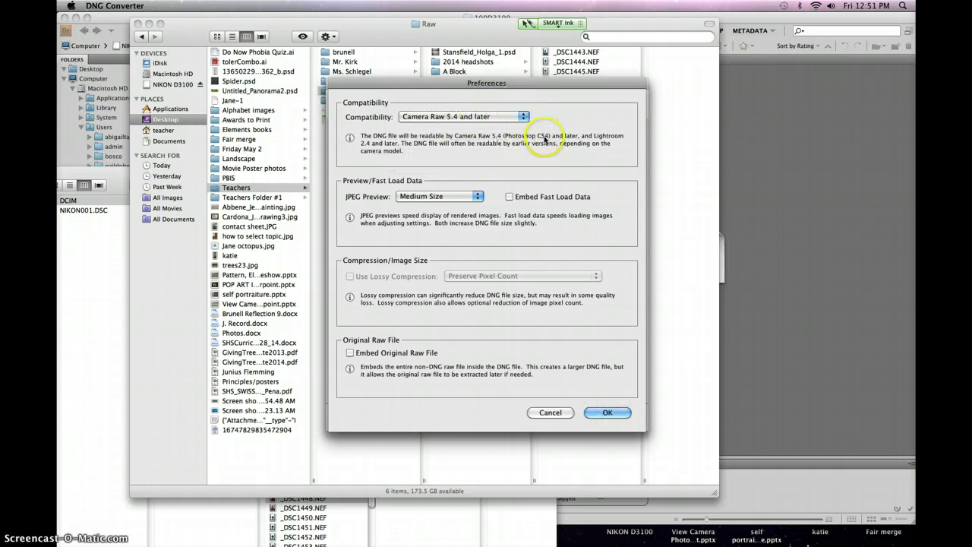
left_click(498, 107)
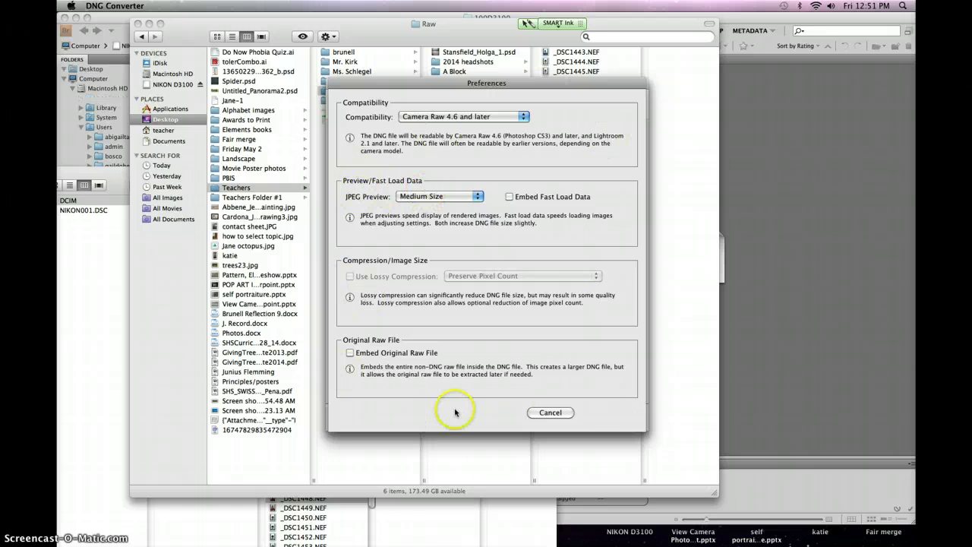
left_click(350, 353)
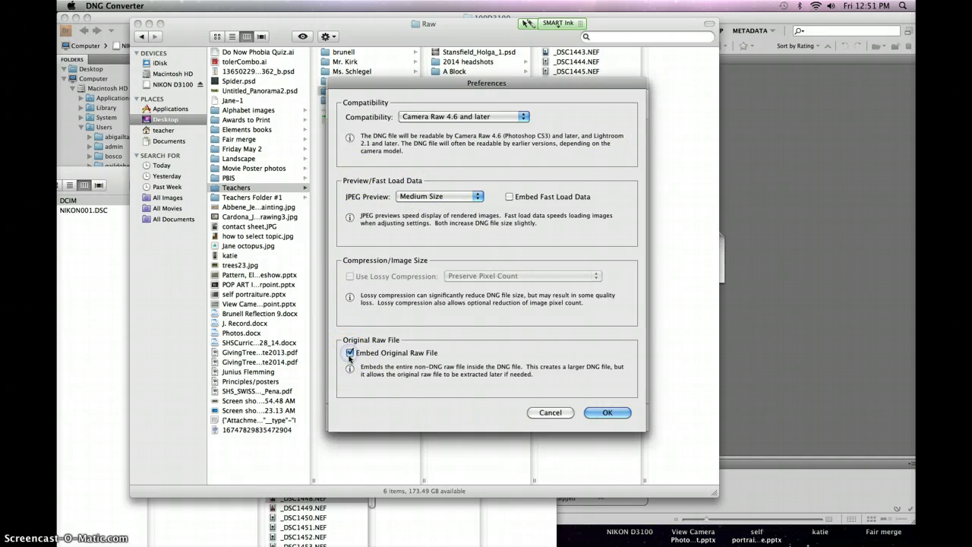
left_click(350, 353)
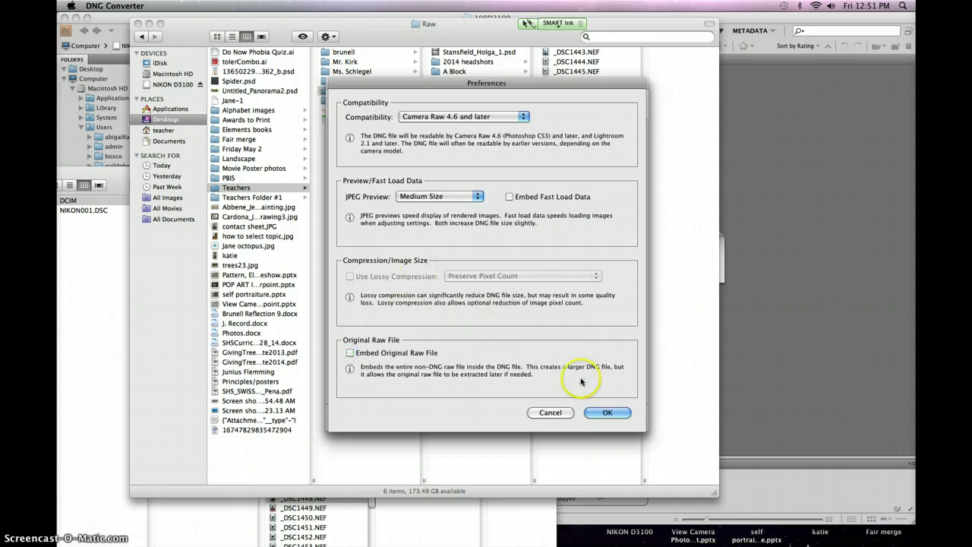
Accept the preferences and convert the six NEF photos into Headshots_2014-001 to -006 DNGs.
left_click(608, 412)
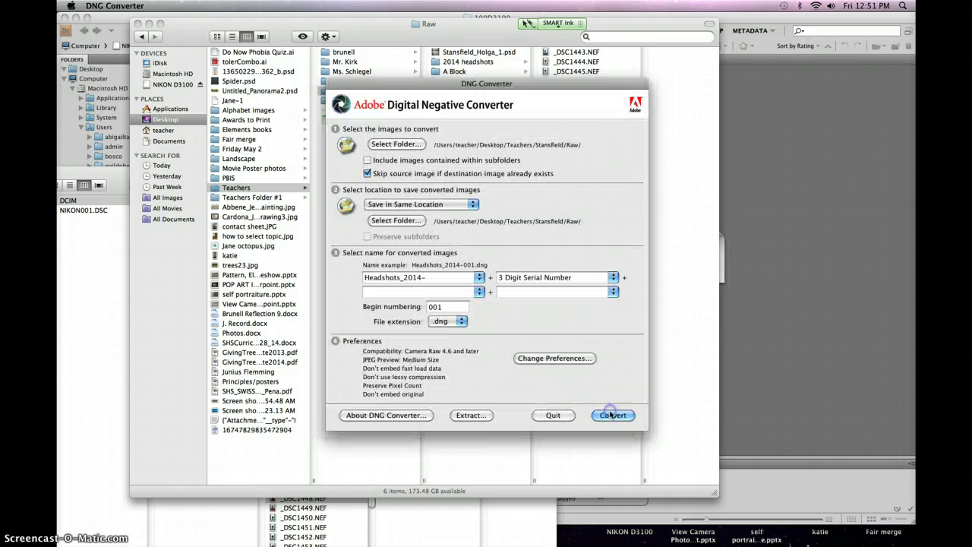
left_click(611, 415)
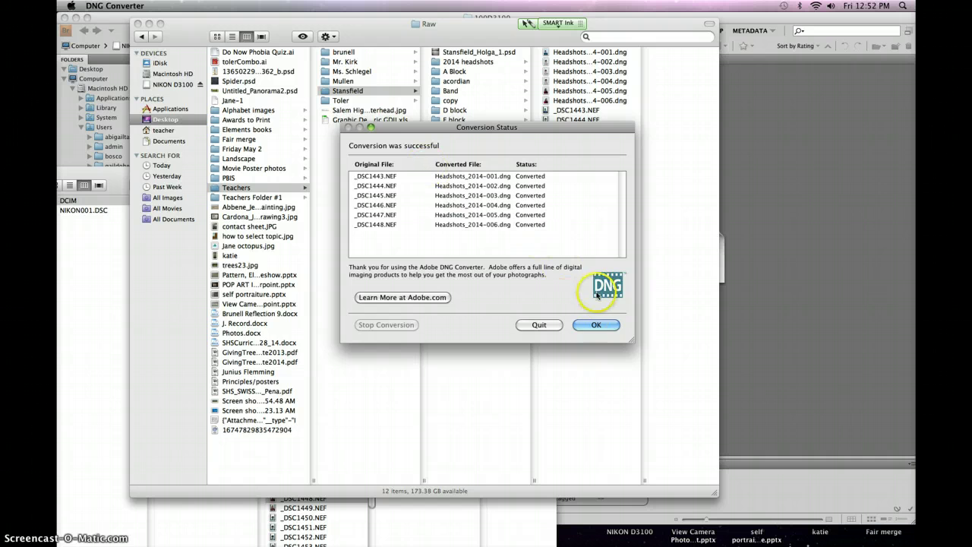
Quit the converter from the Conversion Status report, leaving the new DNGs in Raw.
left_click(549, 326)
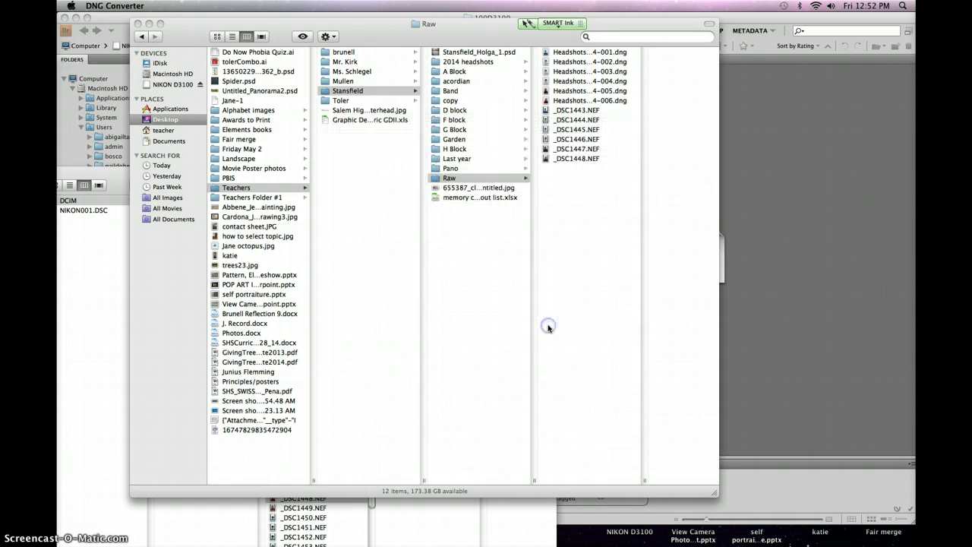